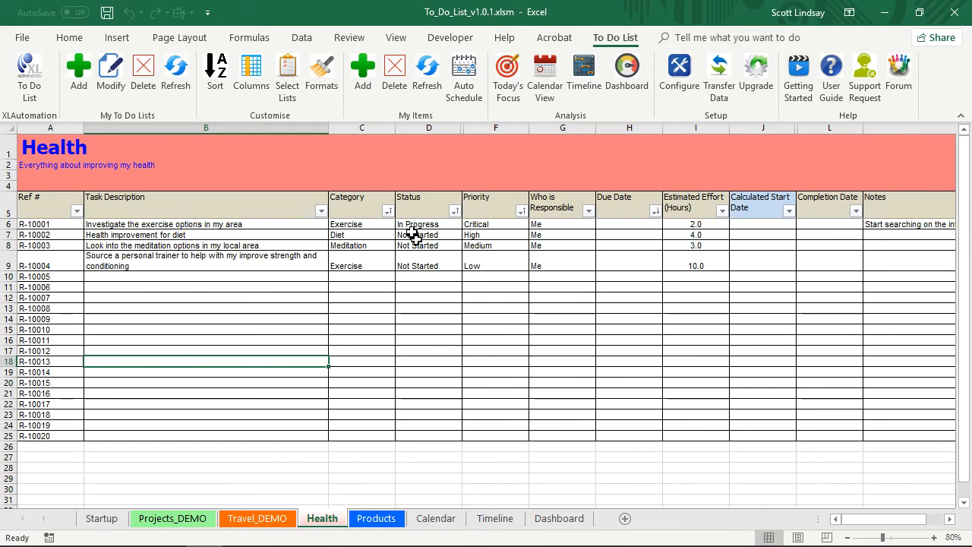
- Move Category to the top of the Health list's custom sort order and apply the updated sort
left_click(351, 227)
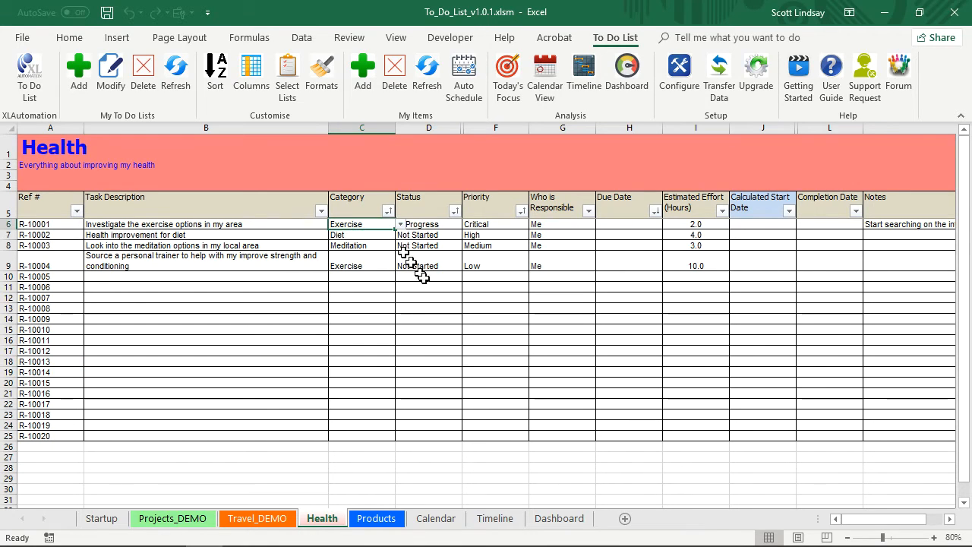
left_click(216, 76)
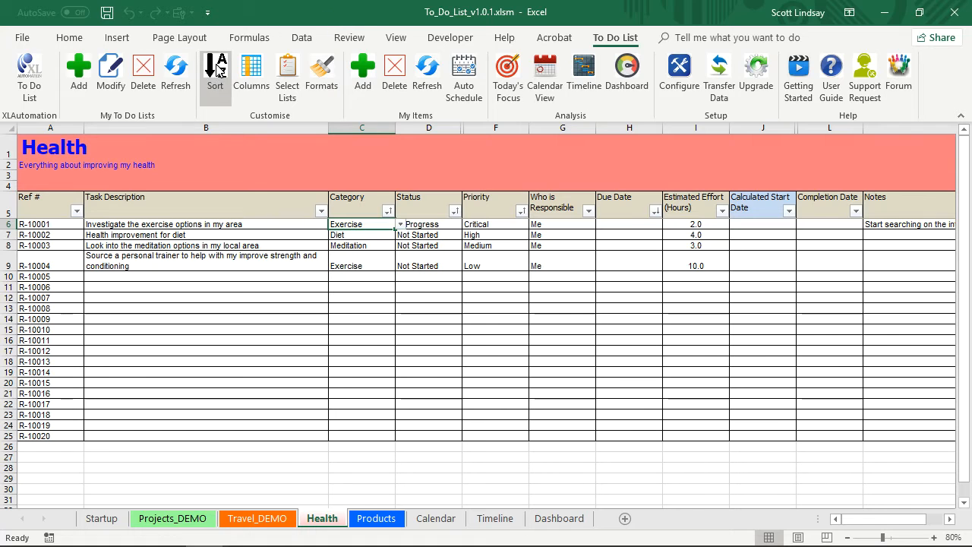
left_click_drag(528, 63, 848, 74)
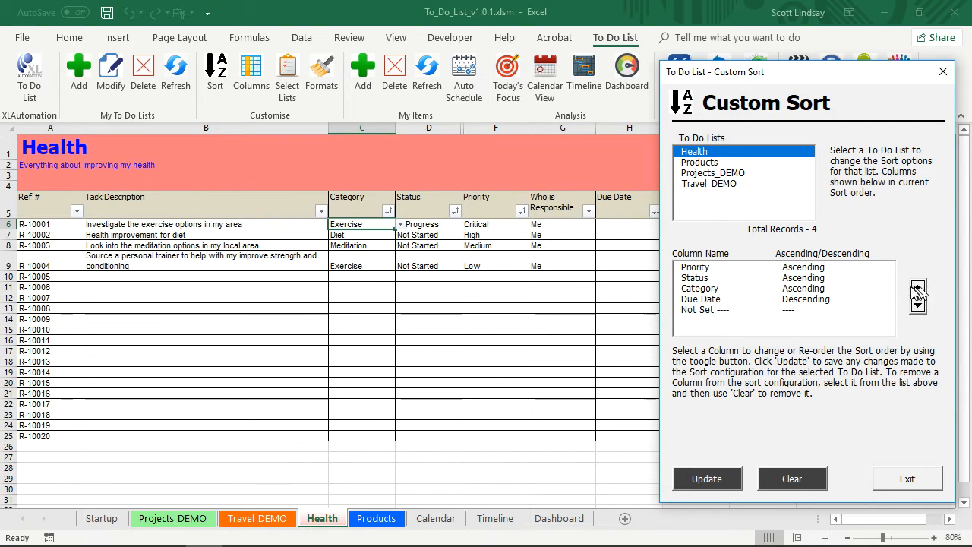
left_click(714, 289)
left_click(920, 288)
left_click(919, 287)
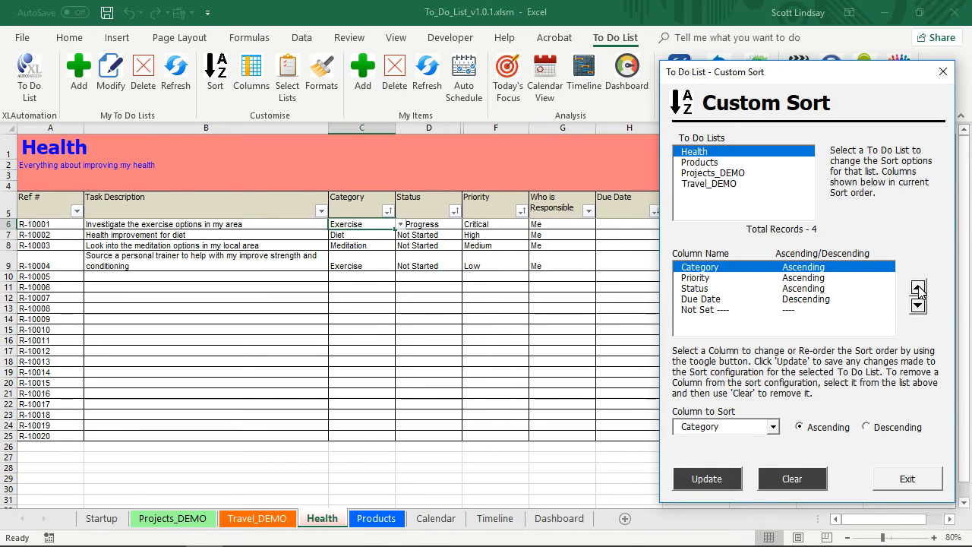
left_click(706, 479)
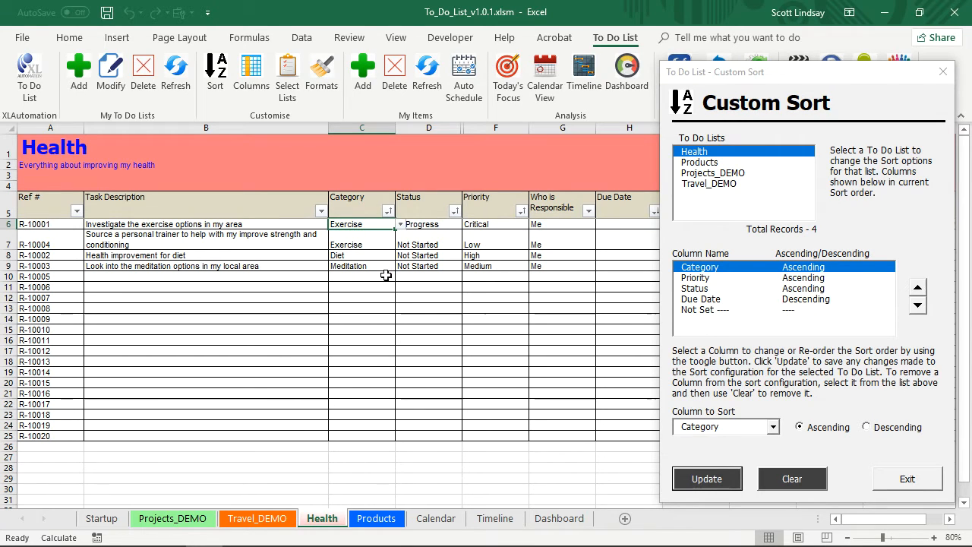
- Move Priority above Category in the Health list's custom sort, apply the update and close the sort settings
left_click(709, 278)
left_click(918, 287)
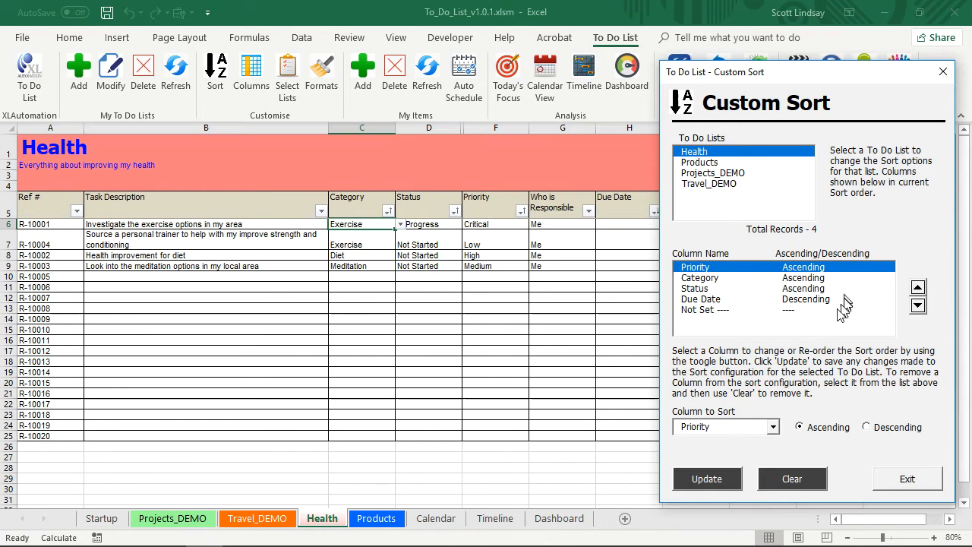
left_click(707, 479)
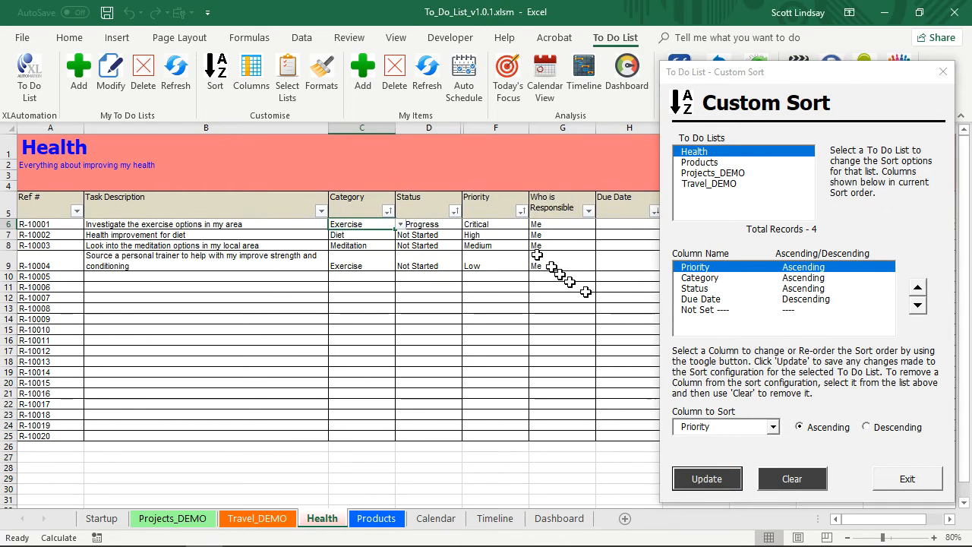
left_click(902, 479)
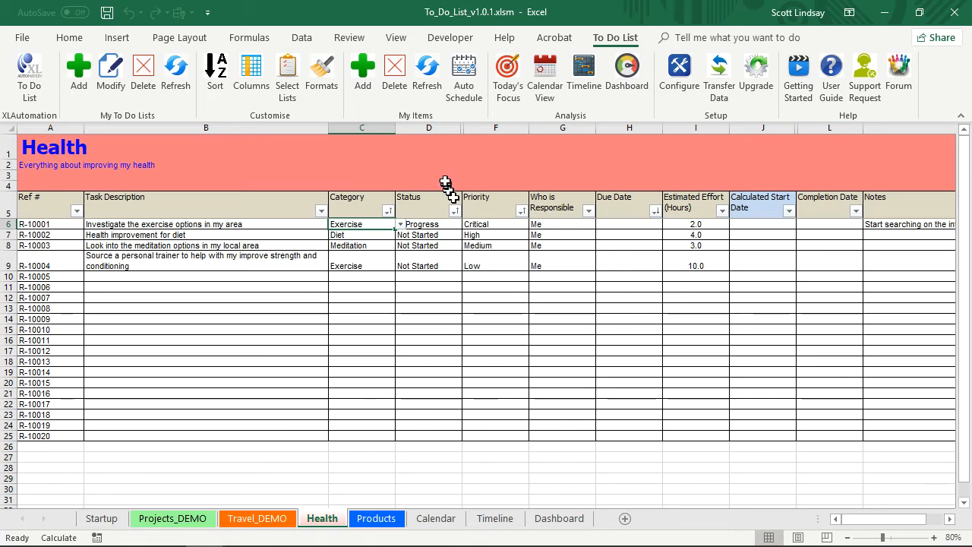
- Auto-schedule the Health list with 1 November 2018 as the first item's due date
left_click(467, 73)
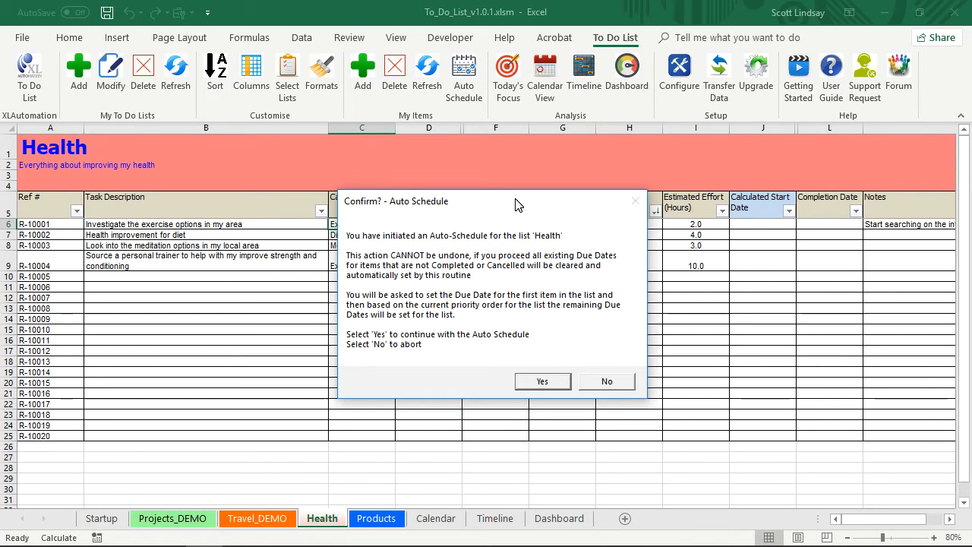
left_click_drag(517, 201, 521, 259)
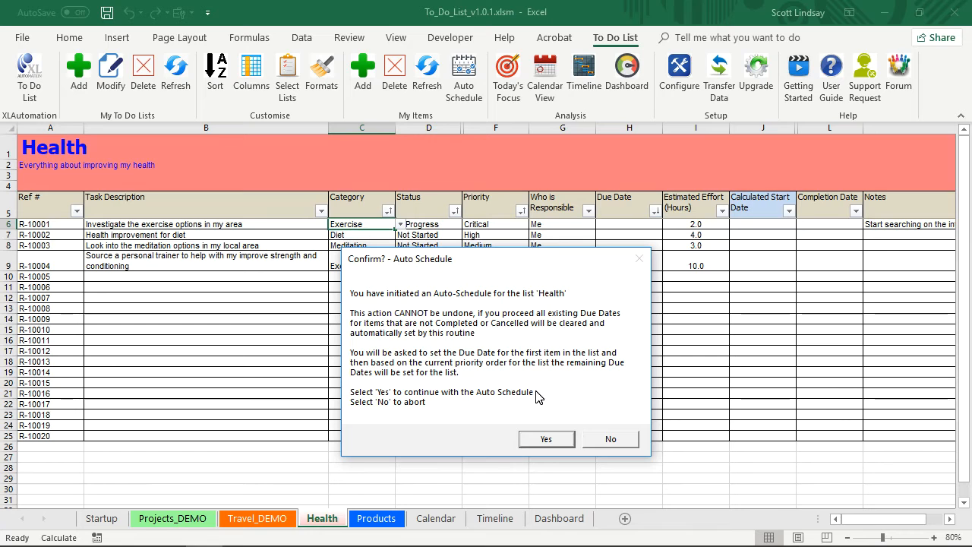
left_click(546, 439)
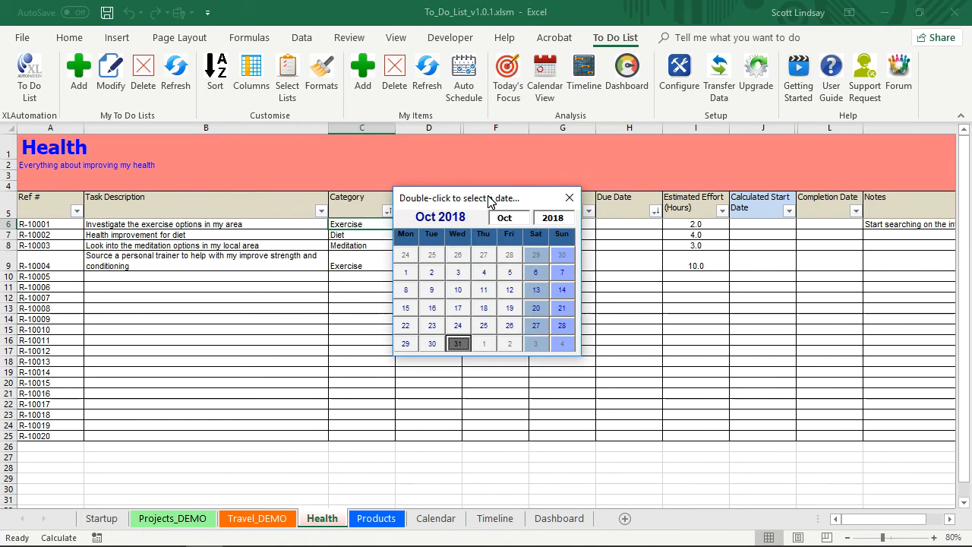
left_click(484, 346)
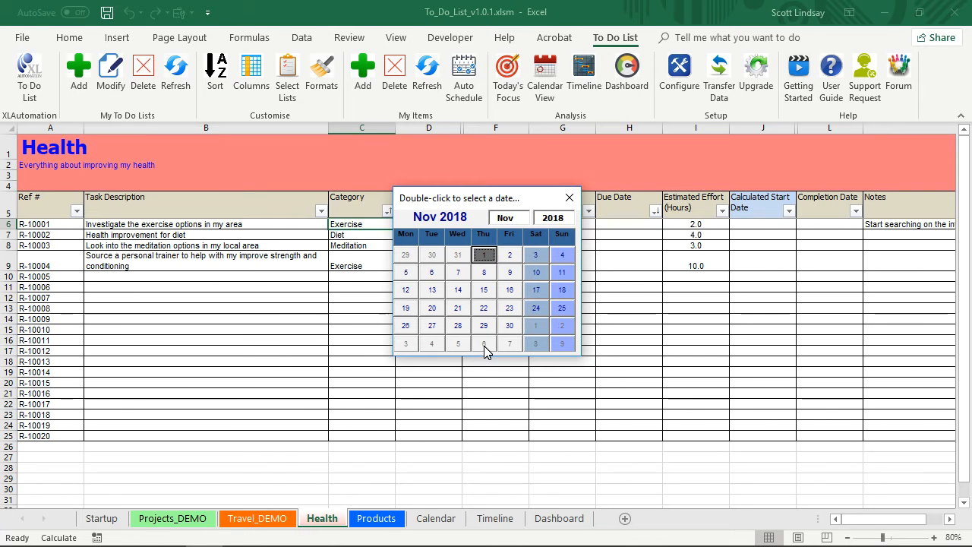
double_click(485, 257)
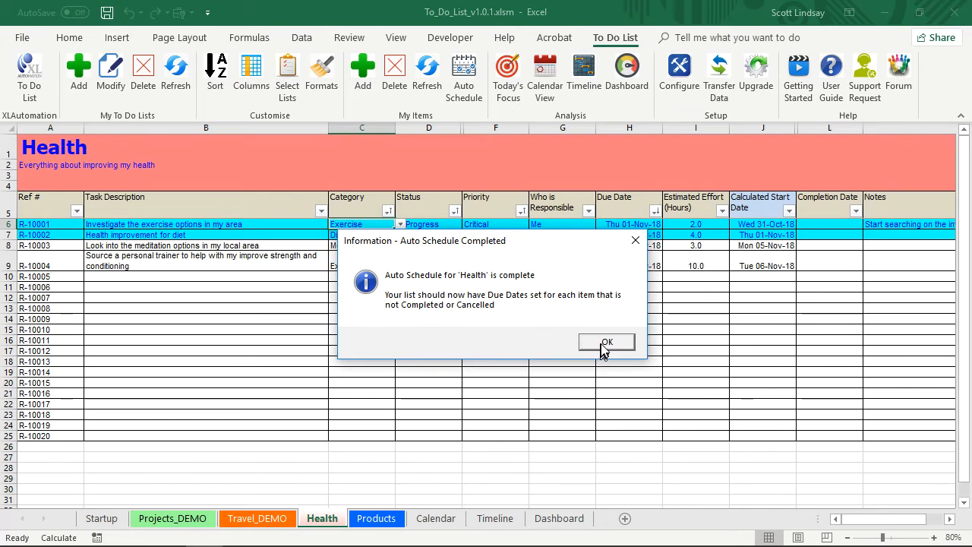
left_click(607, 343)
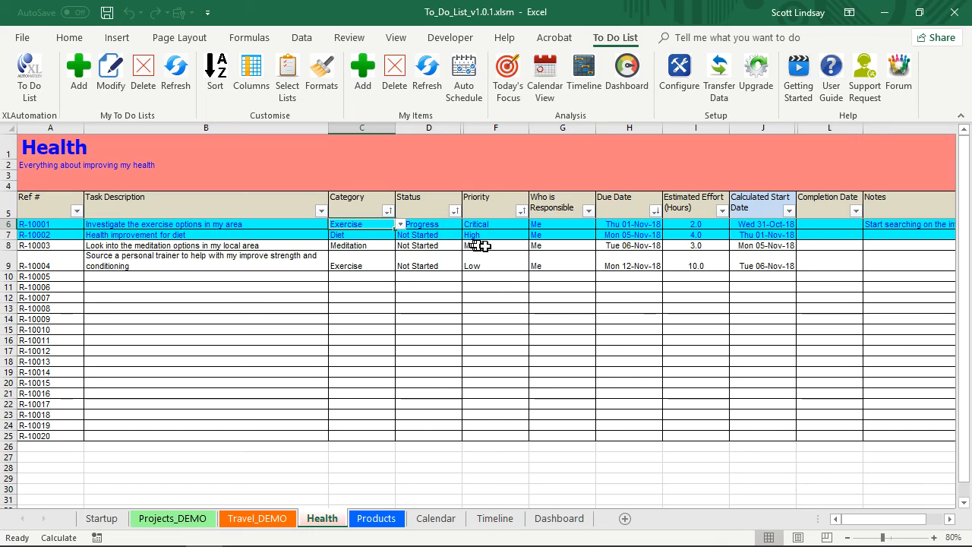
- Set the priority of the personal trainer task R-10004 to Critical
left_click(501, 263)
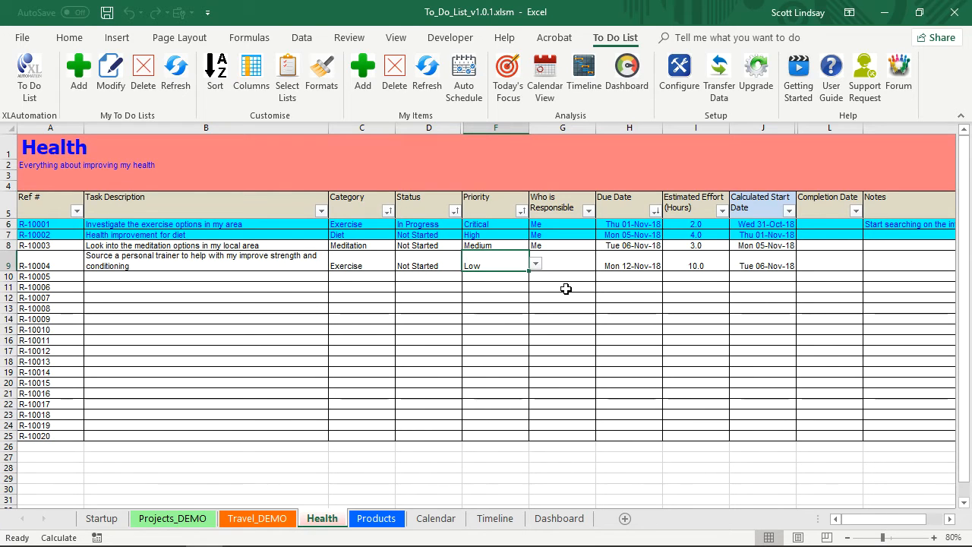
left_click(537, 266)
left_click(497, 276)
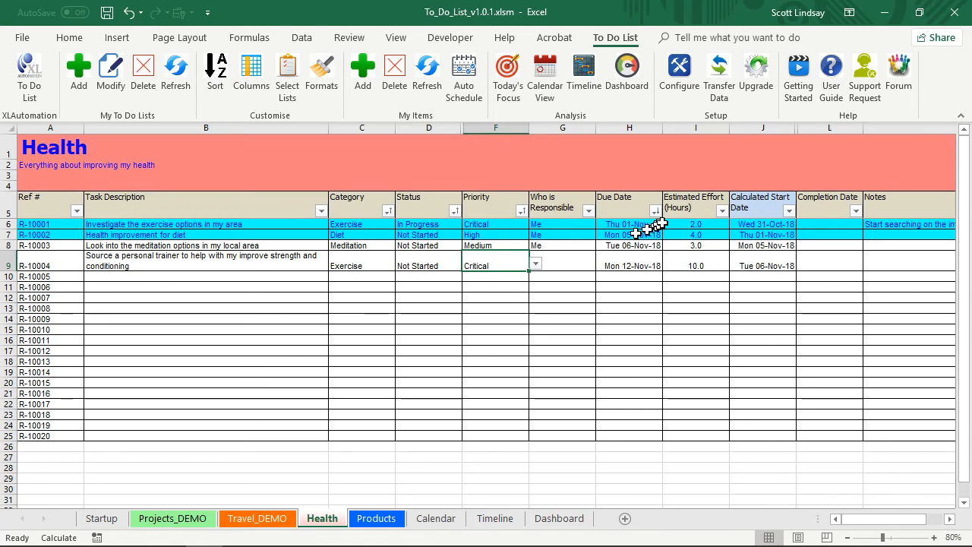
- Mark task R-10001 as Completed with completion date 31/10/18, and refresh the Health list's items
left_click(425, 225)
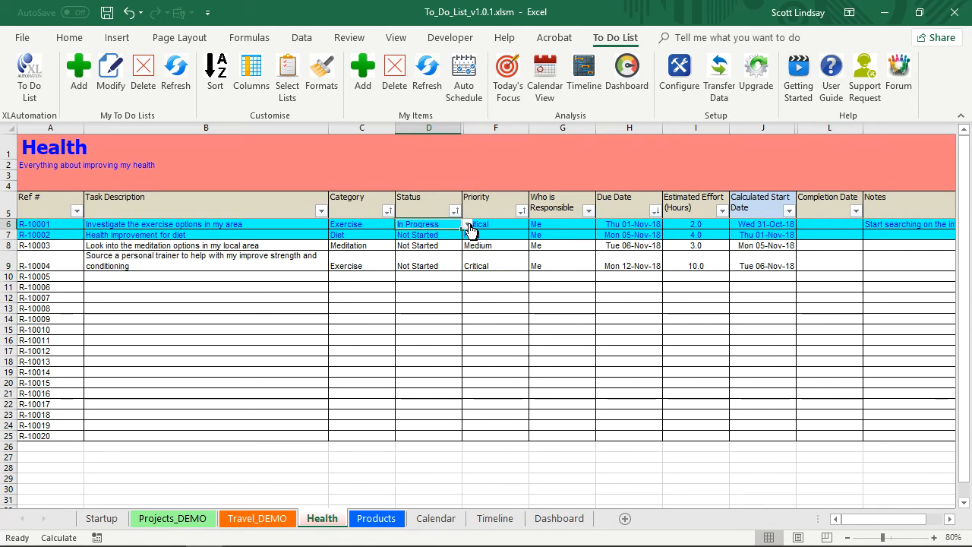
left_click(466, 224)
left_click(435, 261)
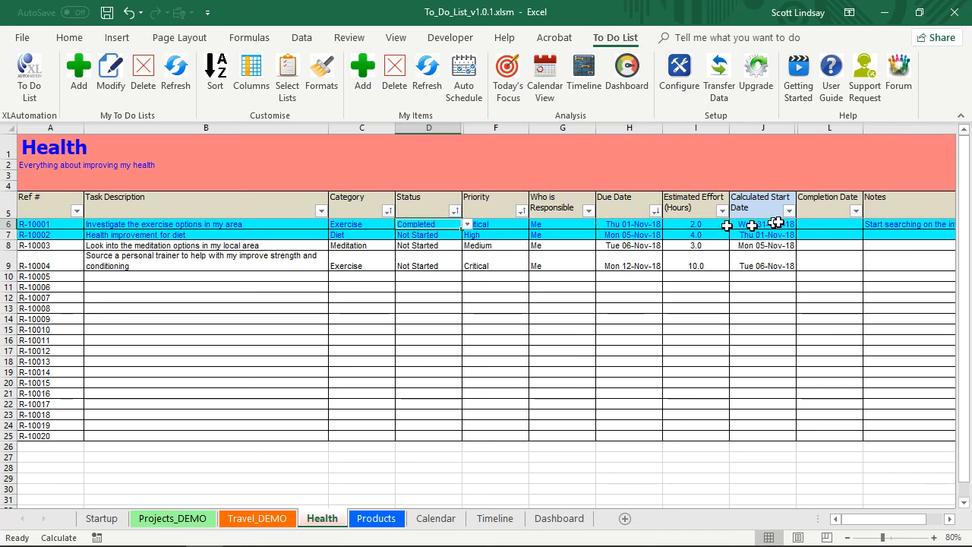
left_click(828, 226)
type("31/10/1")
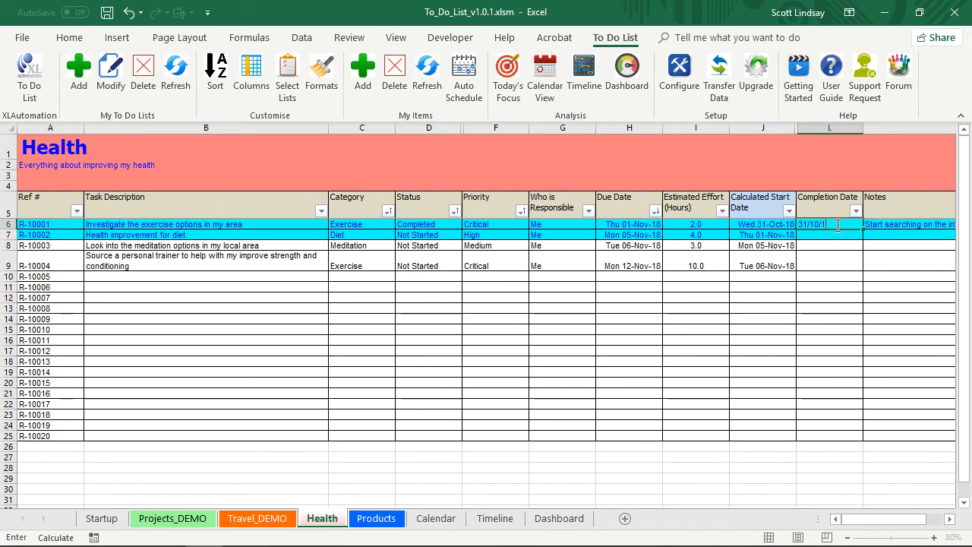
type("8")
key("Return")
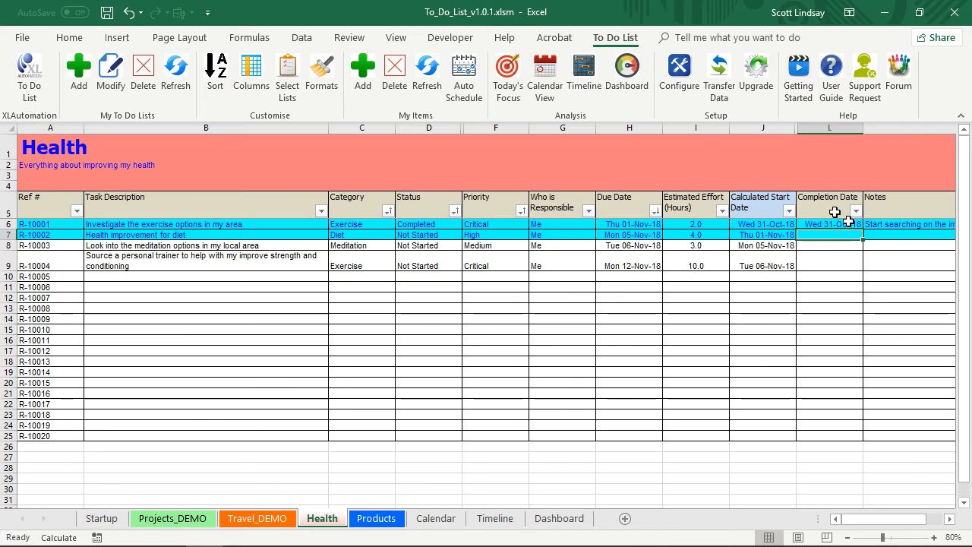
left_click(431, 76)
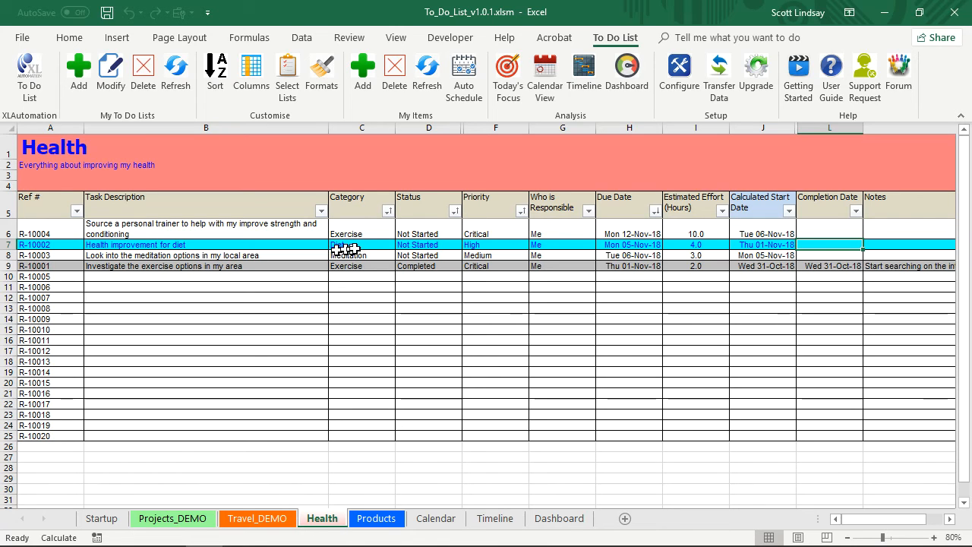
- Auto-schedule the Health list again, with 7 November 2018 as the first item's due date
left_click(470, 71)
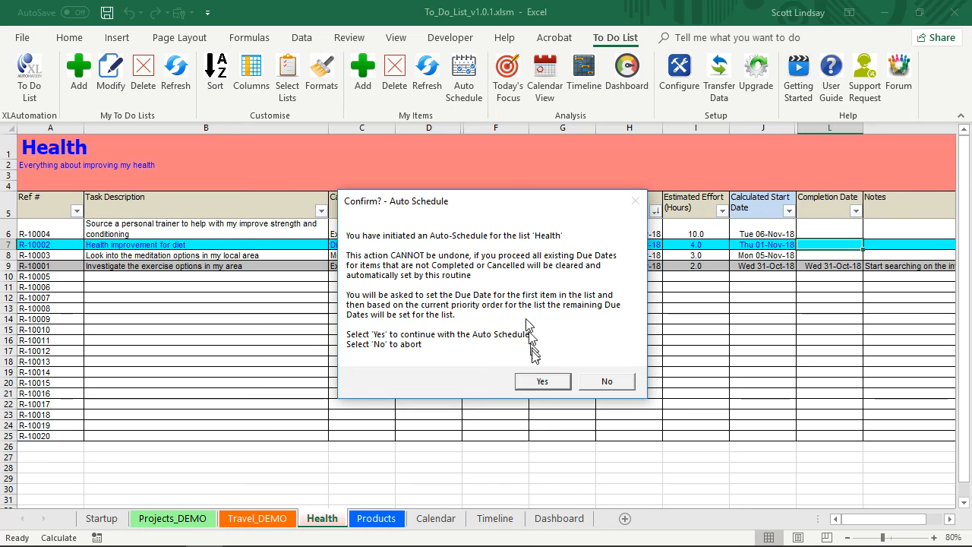
left_click(541, 381)
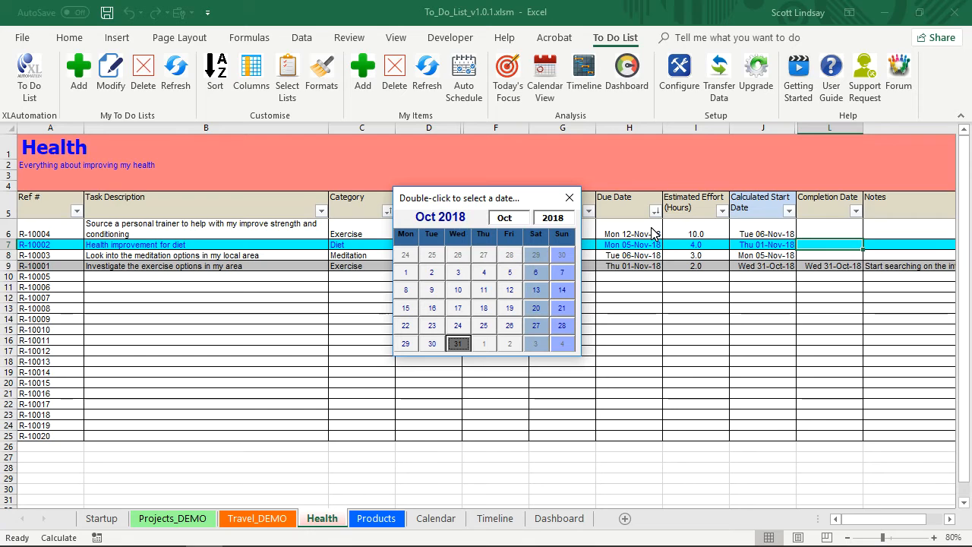
left_click(515, 347)
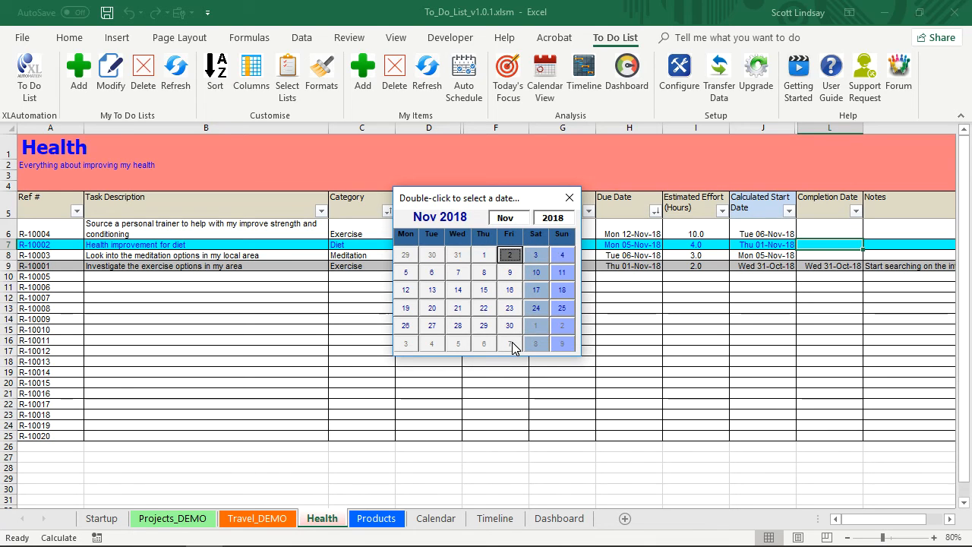
double_click(459, 273)
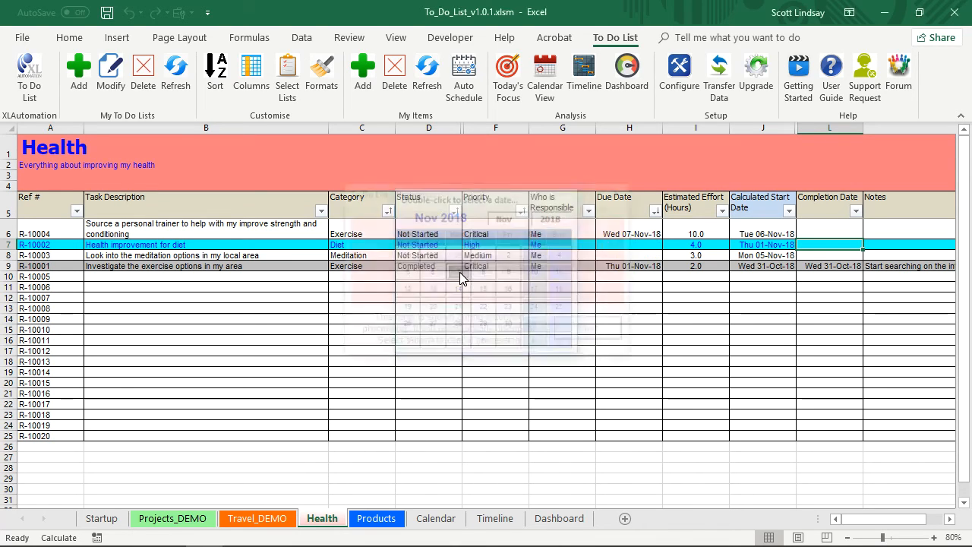
left_click(613, 344)
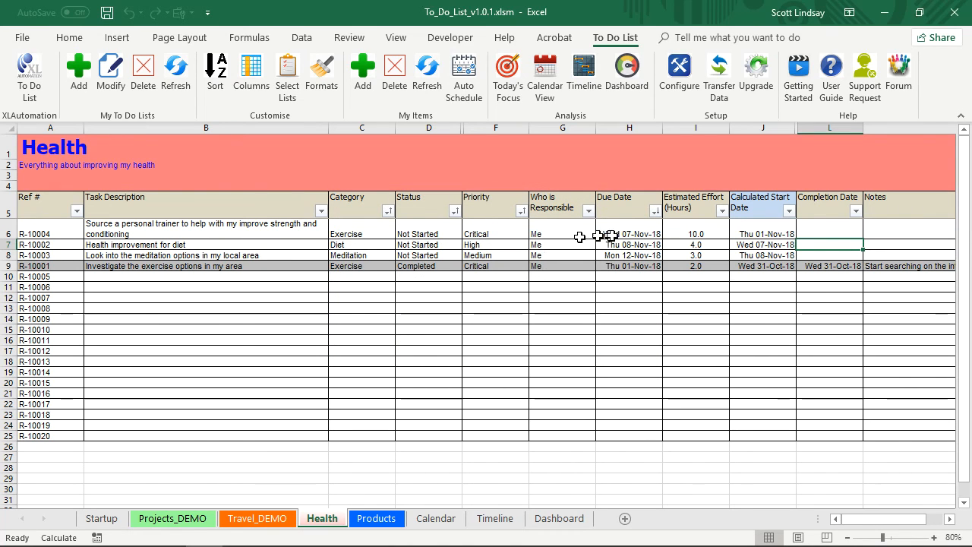